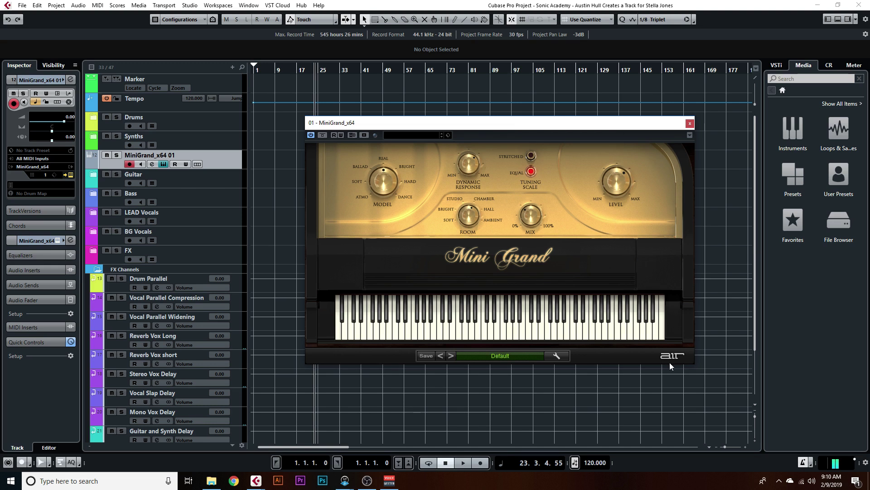
pyautogui.click(690, 123)
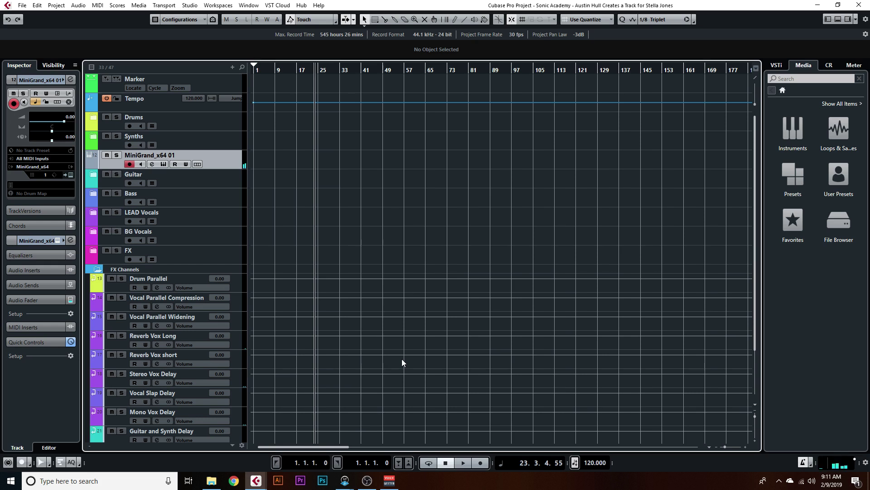
pyautogui.click(162, 164)
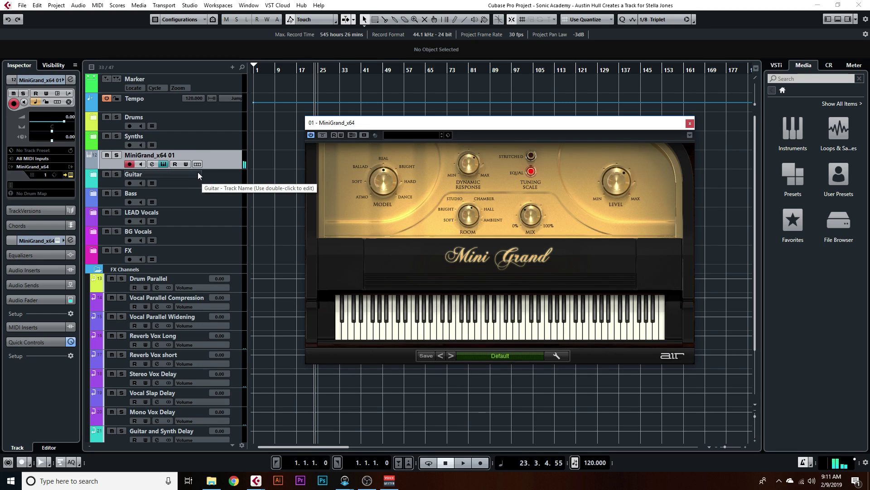
pyautogui.moveTo(625, 177)
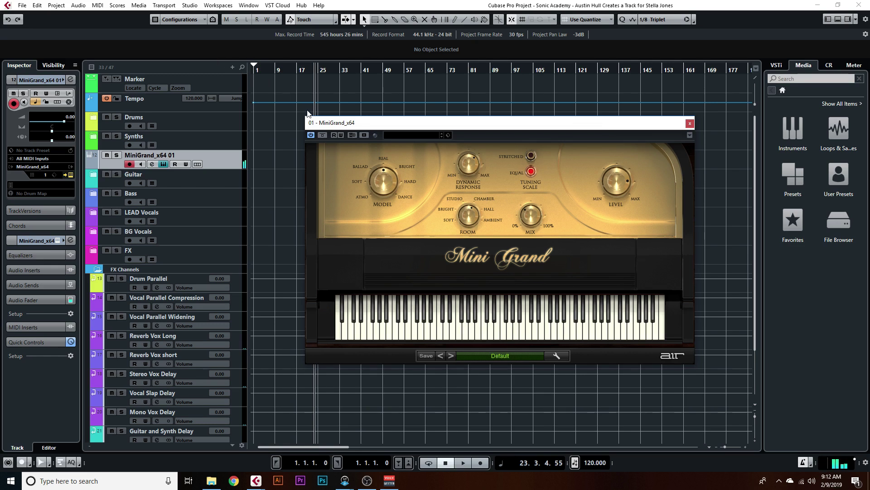
# Deactivate the tempo track and set the fixed project tempo to 160 BPM.
pyautogui.click(107, 98)
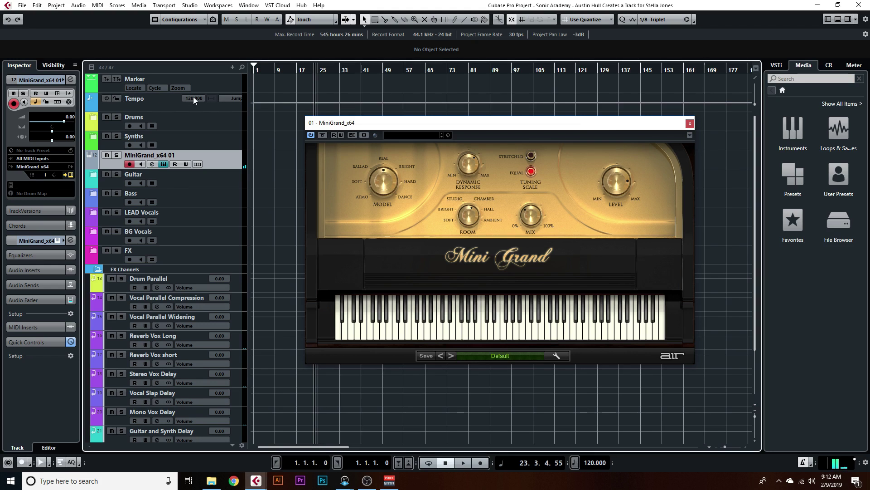
pyautogui.write('160')
pyautogui.press('Return')
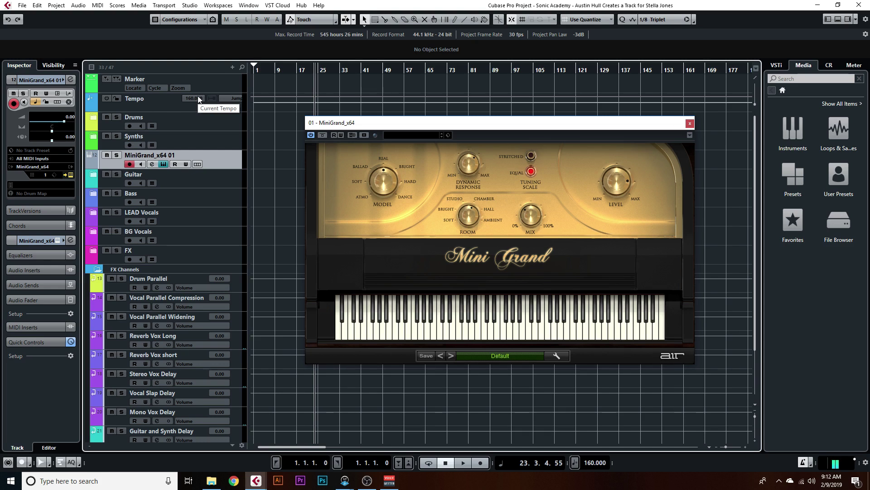
# Run the transport from the project start and rehearse the piano chords at the project tempo.
pyautogui.press('Home')
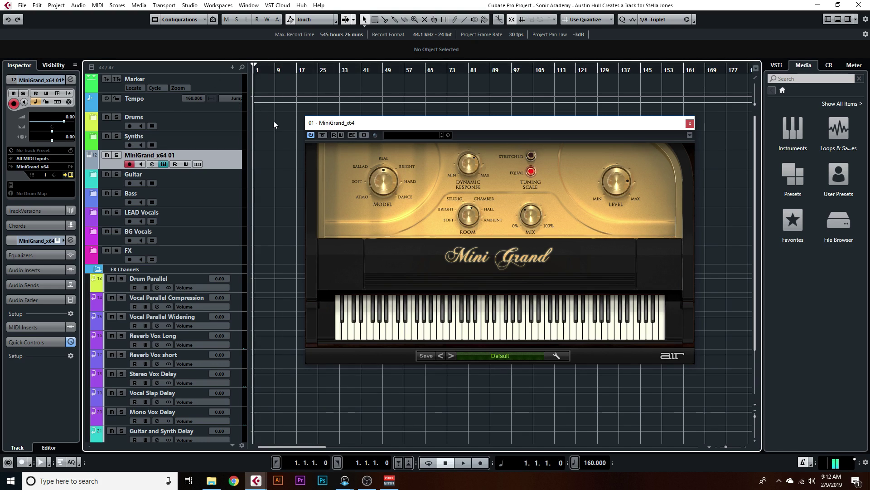
pyautogui.press('space')
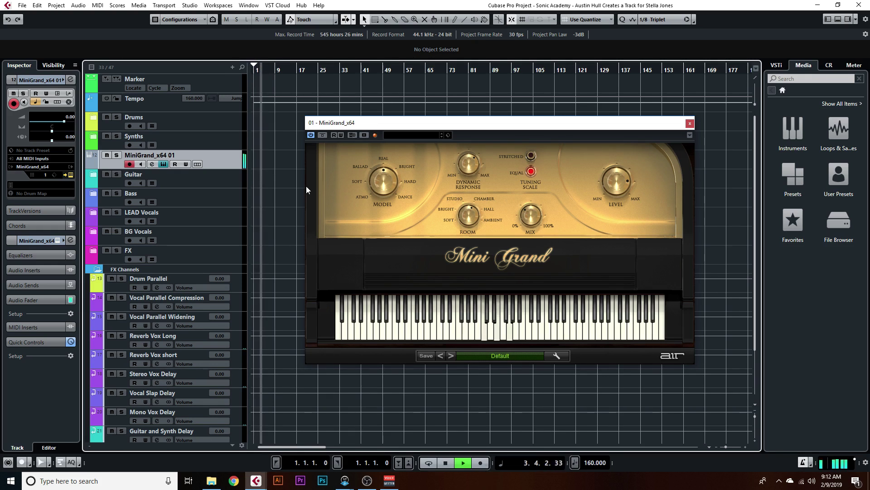
pyautogui.press('space')
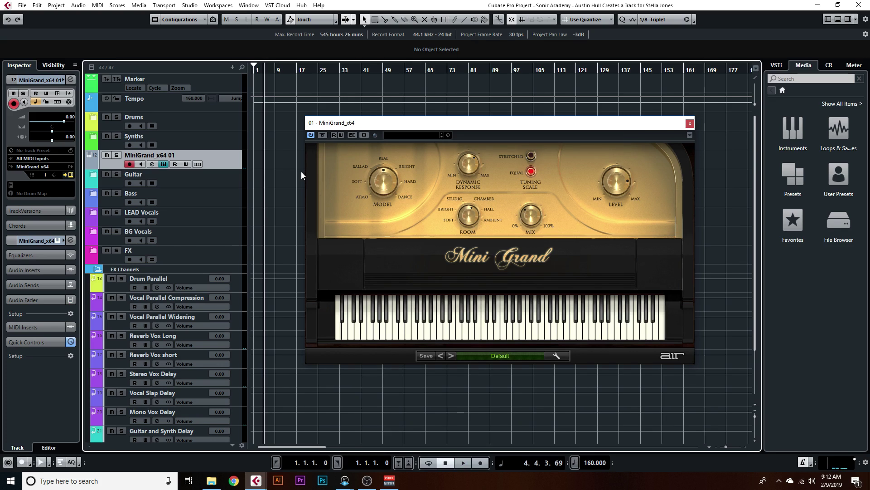
pyautogui.press('space')
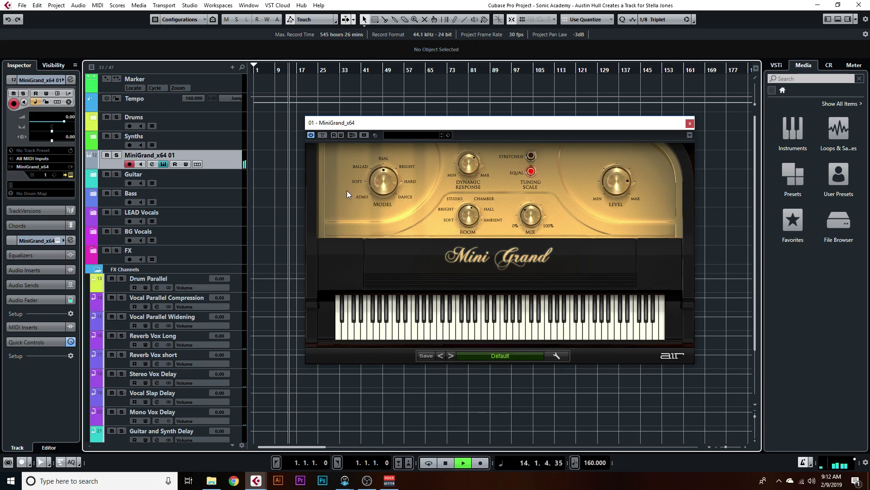
pyautogui.press('space')
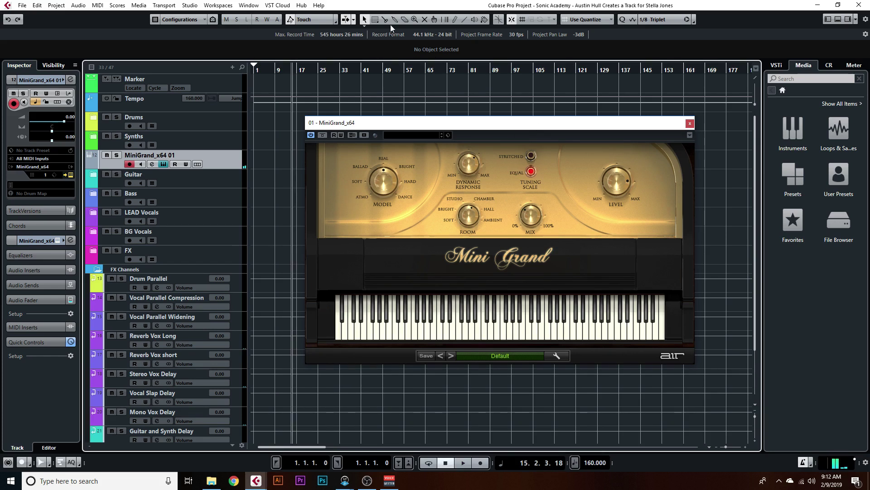
# Close the Mini Grand window and record the piano chords on the MiniGrand track from bar 1 to about bar 9.
pyautogui.press('Home')
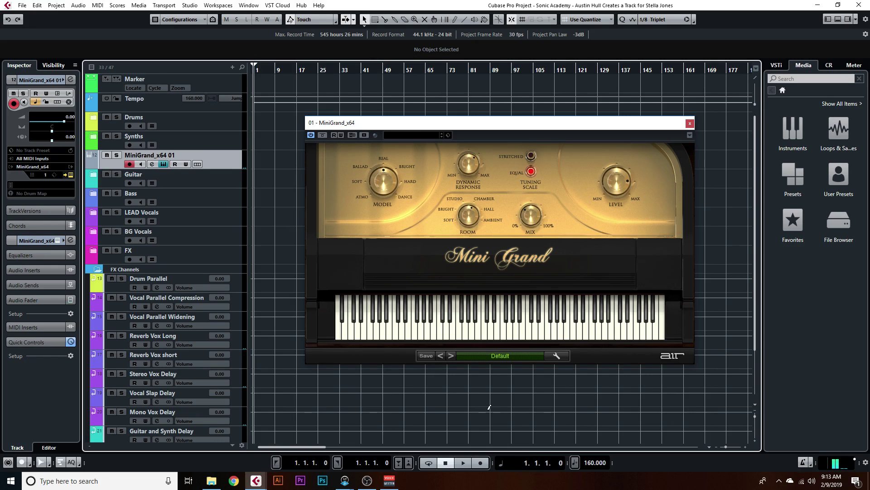
pyautogui.click(690, 122)
pyautogui.press('space')
pyautogui.click(480, 463)
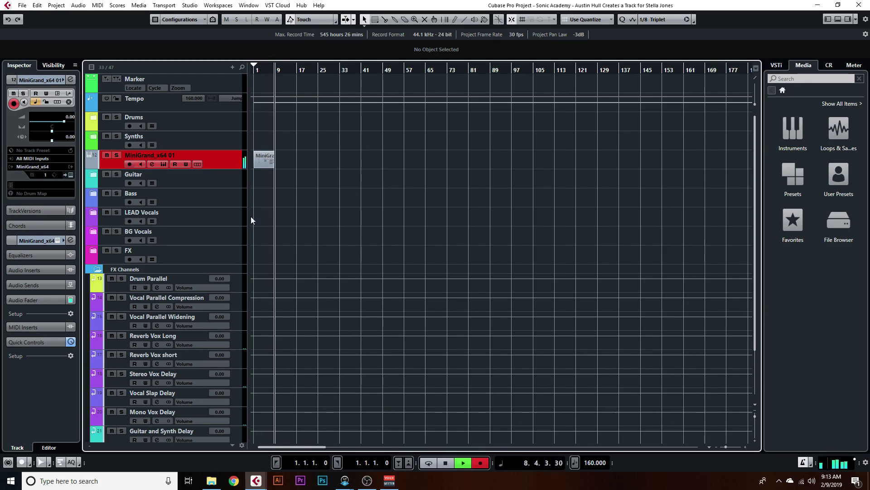
pyautogui.press('space')
# Open the recorded MiniGrand part in the Key Editor and enlarge the editor area.
pyautogui.press('h')
pyautogui.press('h')
pyautogui.press('h')
pyautogui.press('h')
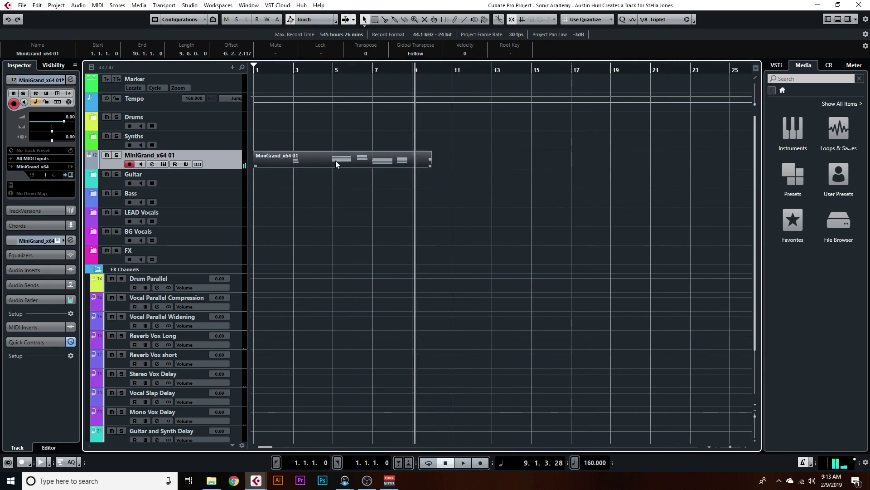
pyautogui.doubleClick(336, 160)
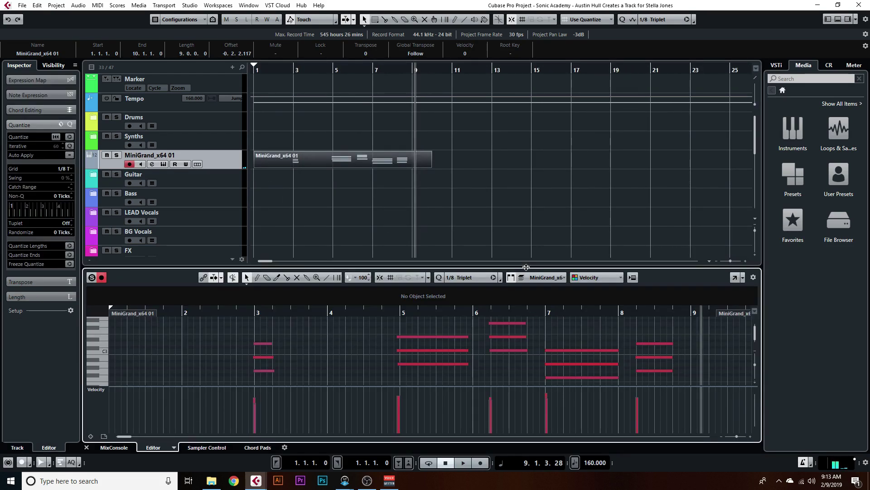
pyautogui.moveTo(526, 266); pyautogui.dragTo(523, 175)
pyautogui.scroll(3, 679, 249)
# Quantize the four chords between bars 5 and 9 to a 1/4 grid.
pyautogui.moveTo(679, 253); pyautogui.dragTo(397, 355)
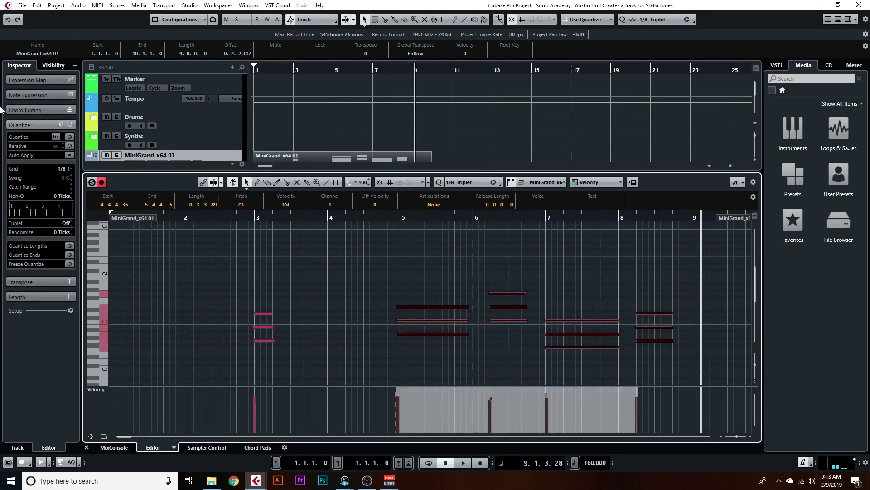
pyautogui.click(67, 169)
pyautogui.click(68, 202)
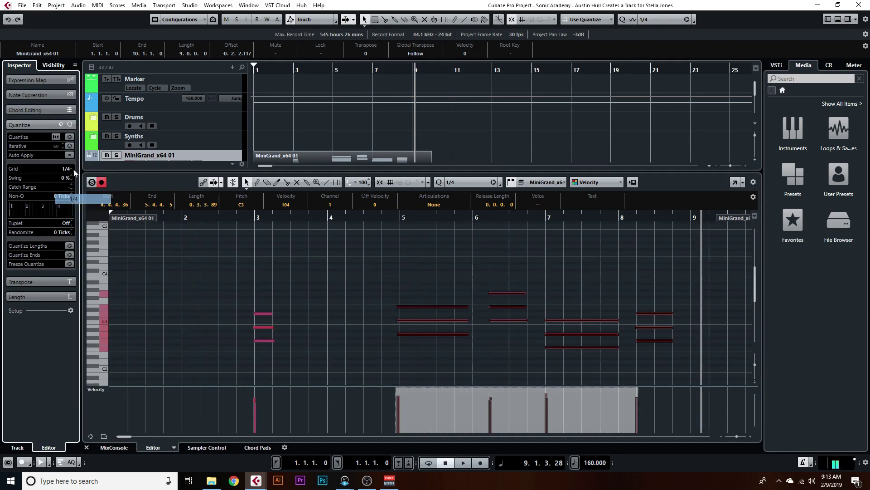
pyautogui.click(69, 137)
pyautogui.click(416, 350)
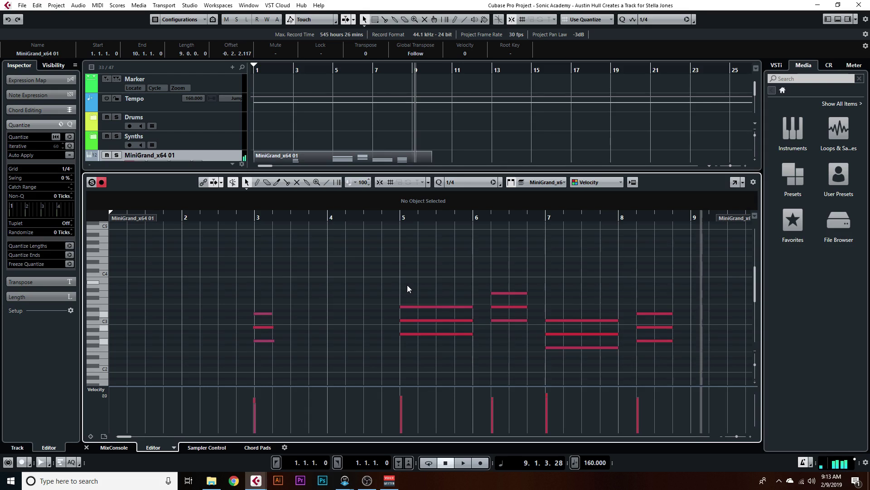
# Delete the stray chord at bar 3 and play back the remaining chords from bar 5.
pyautogui.press('Right')
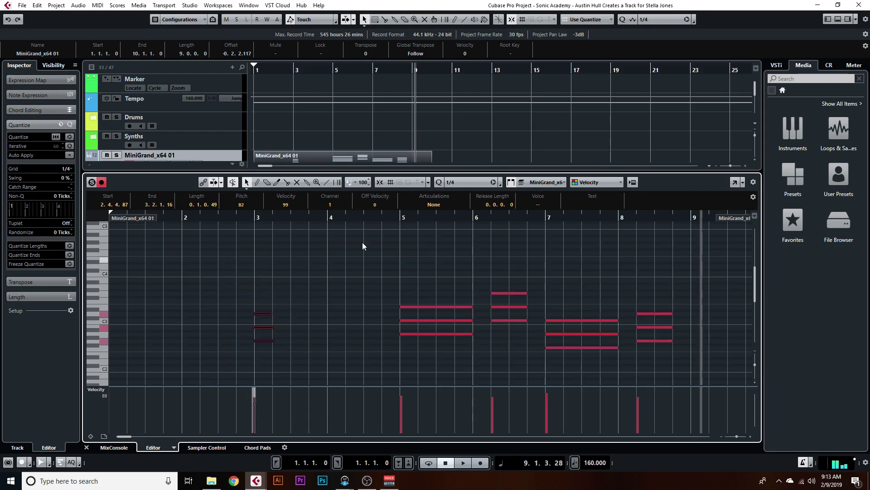
pyautogui.press('Delete')
pyautogui.click(406, 217)
pyautogui.press('space')
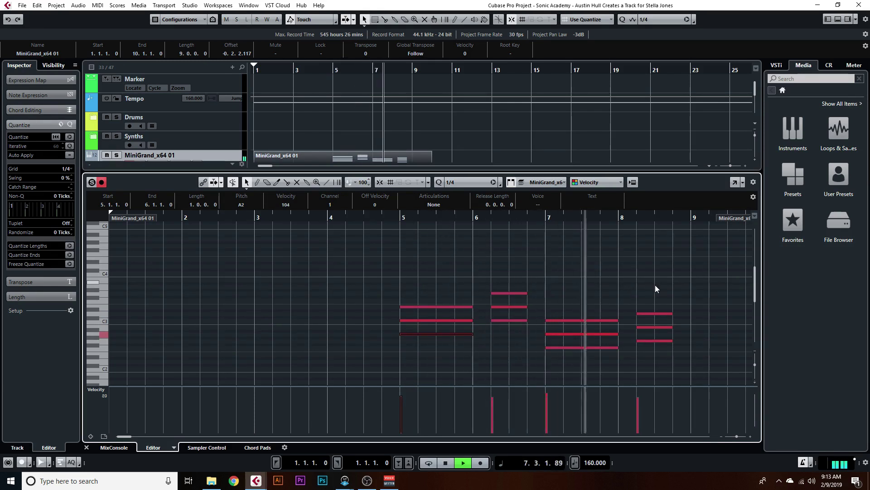
pyautogui.press('space')
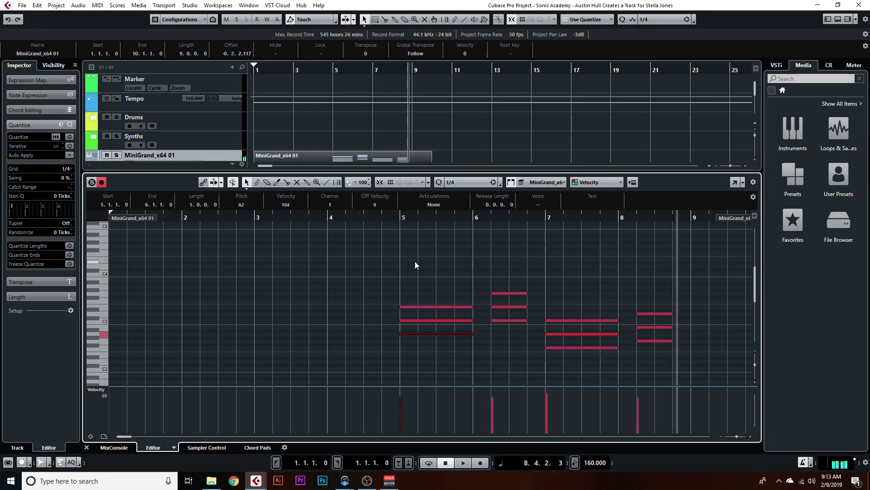
# Copy the lowest note of each of the four chords one octave down as bass notes and close the editor.
pyautogui.scroll(-3, 417, 263)
pyautogui.press('8')
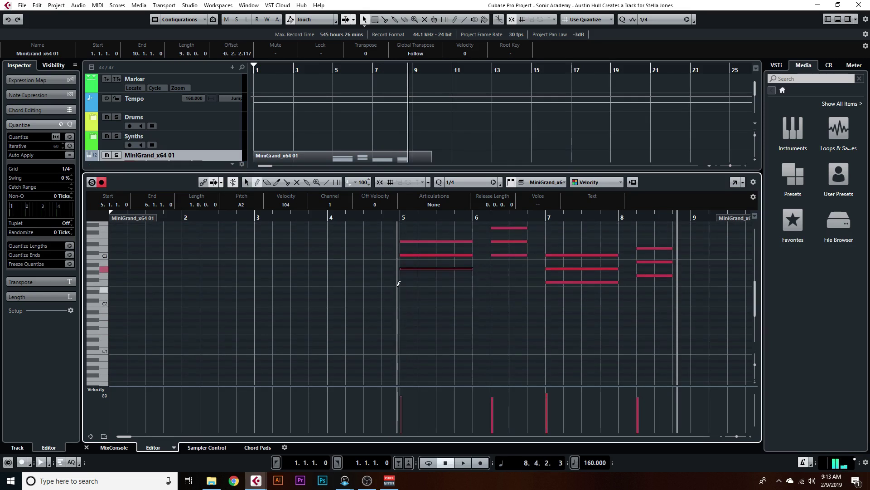
pyautogui.press('1')
pyautogui.moveTo(418, 306); pyautogui.dragTo(444, 262)
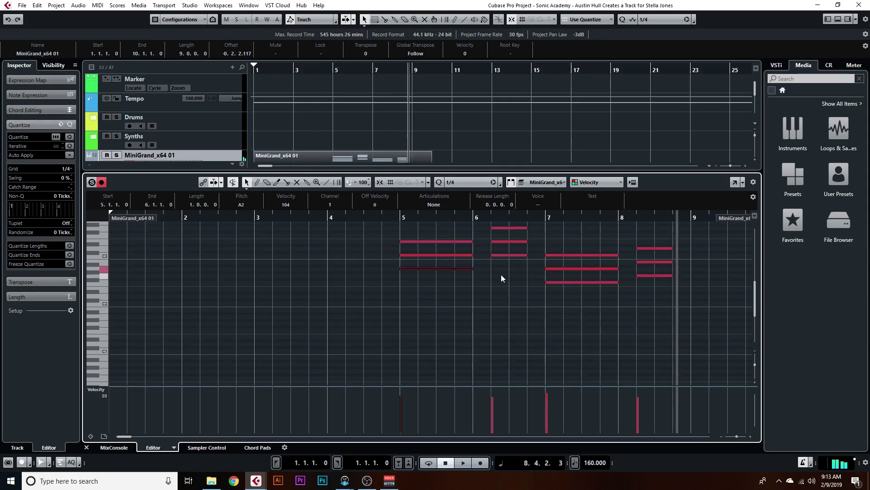
pyautogui.moveTo(503, 255); pyautogui.dragTo(503, 255)
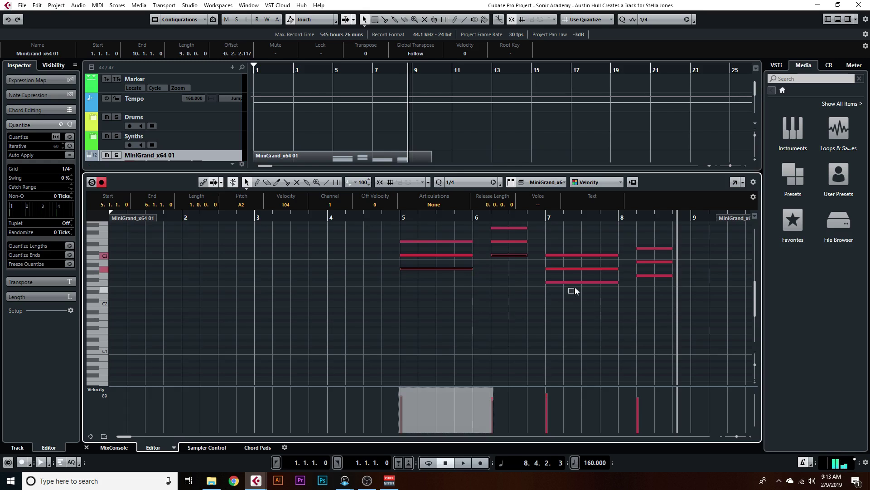
pyautogui.moveTo(573, 291); pyautogui.dragTo(582, 281)
pyautogui.moveTo(655, 270); pyautogui.dragTo(653, 271)
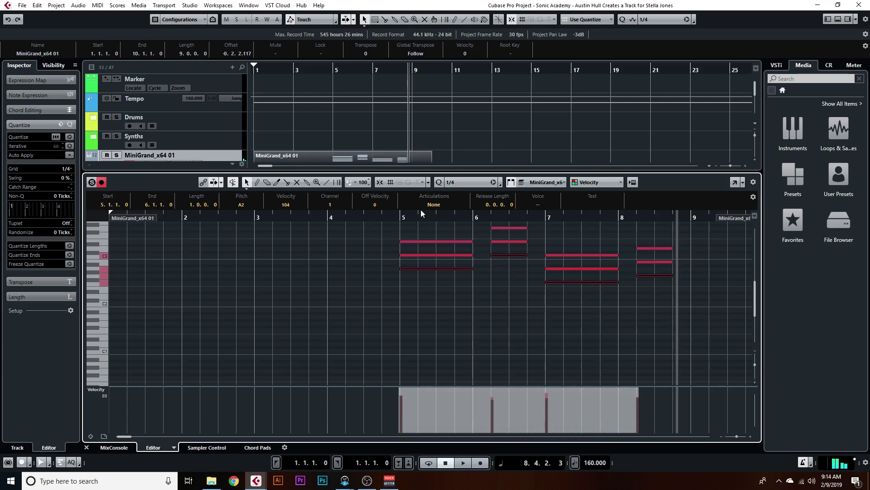
pyautogui.click(400, 217)
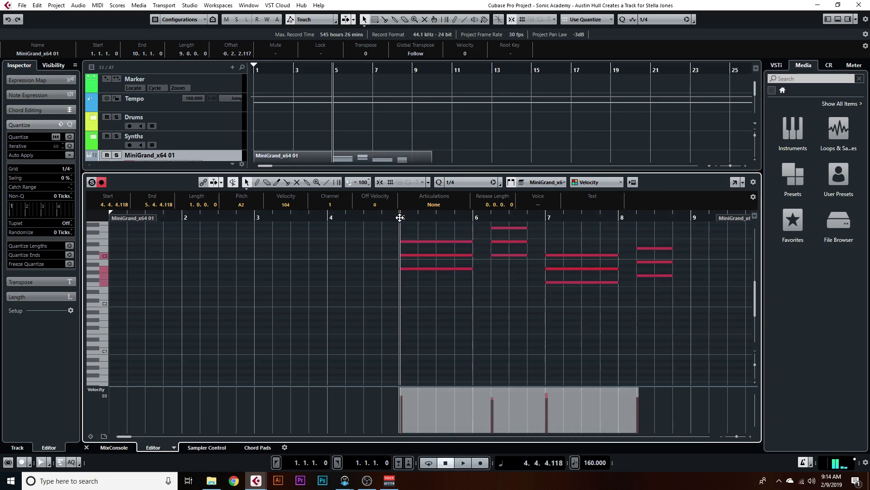
pyautogui.hotkey('shift', 'Down')
pyautogui.press('Return')
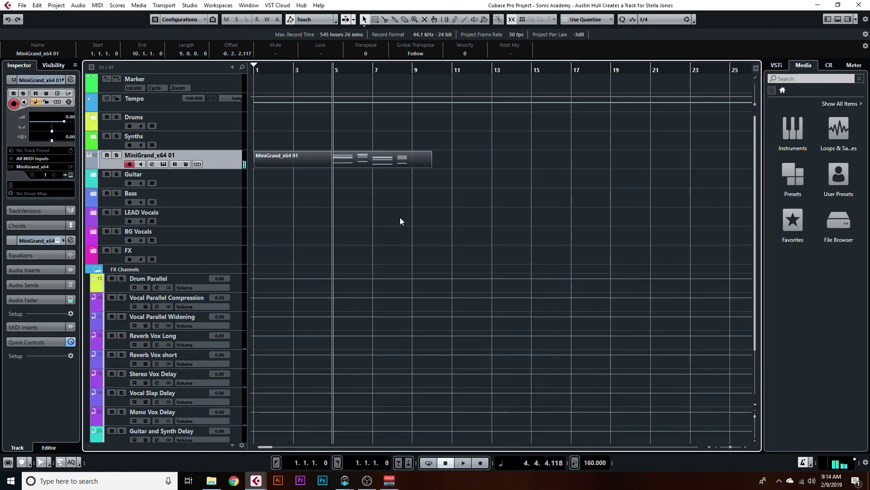
# Play back the chords with their bass notes in the Key Editor, and close the editor.
pyautogui.doubleClick(404, 159)
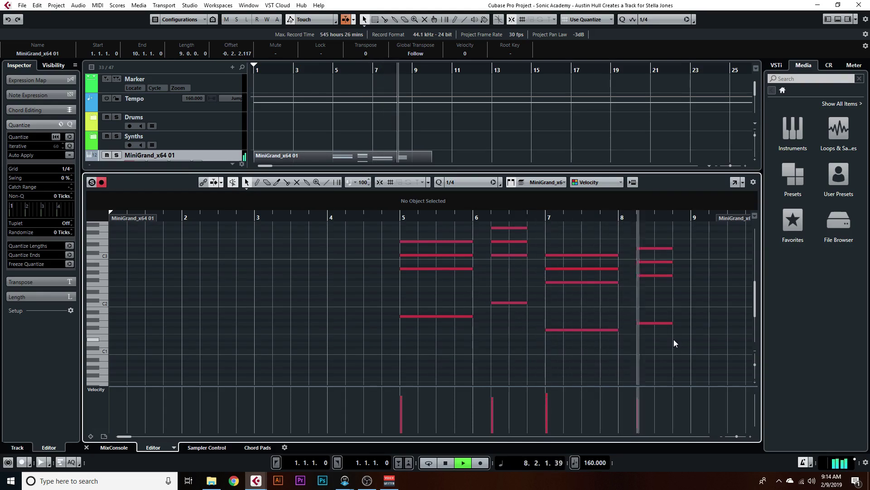
pyautogui.press('space')
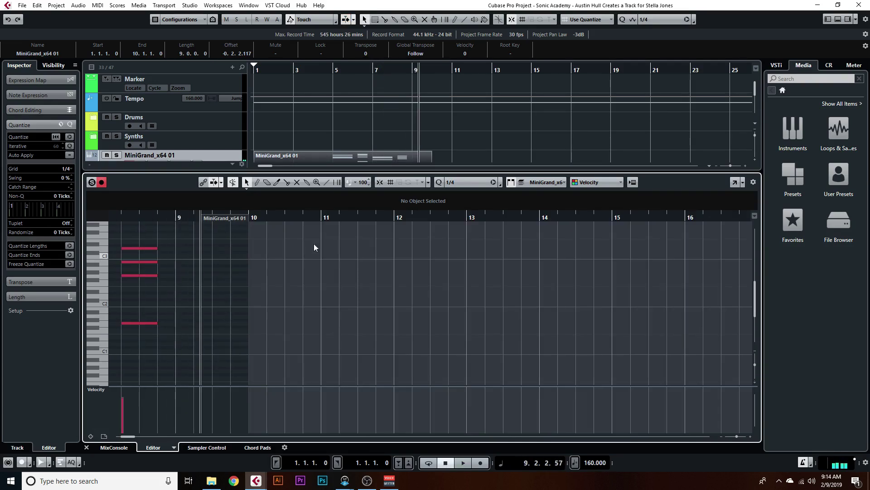
pyautogui.click(838, 19)
# Set the quantize grid to 1/1 and trim the start of the MiniGrand part to bar 5.
pyautogui.click(662, 19)
pyautogui.click(662, 30)
pyautogui.moveTo(254, 167); pyautogui.dragTo(334, 167)
# Quantize all notes in the trimmed MiniGrand part to a 1/4 grid and close the editor.
pyautogui.doubleClick(402, 165)
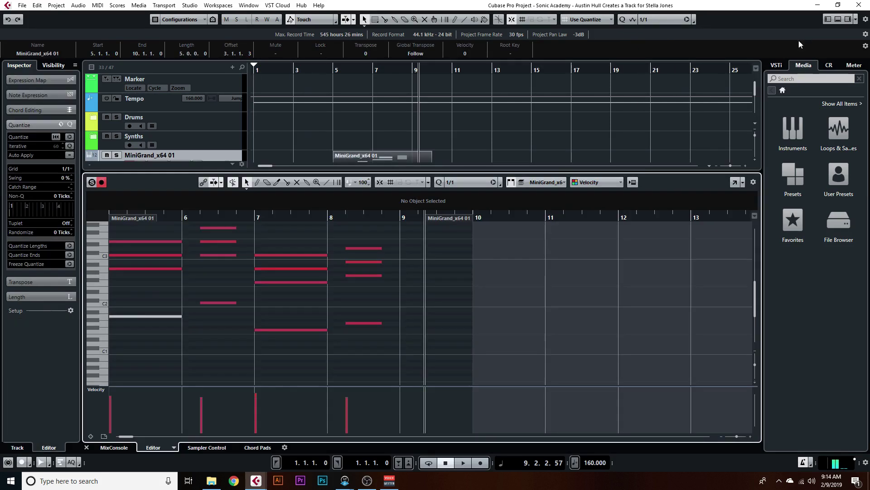
pyautogui.moveTo(453, 233); pyautogui.dragTo(121, 376)
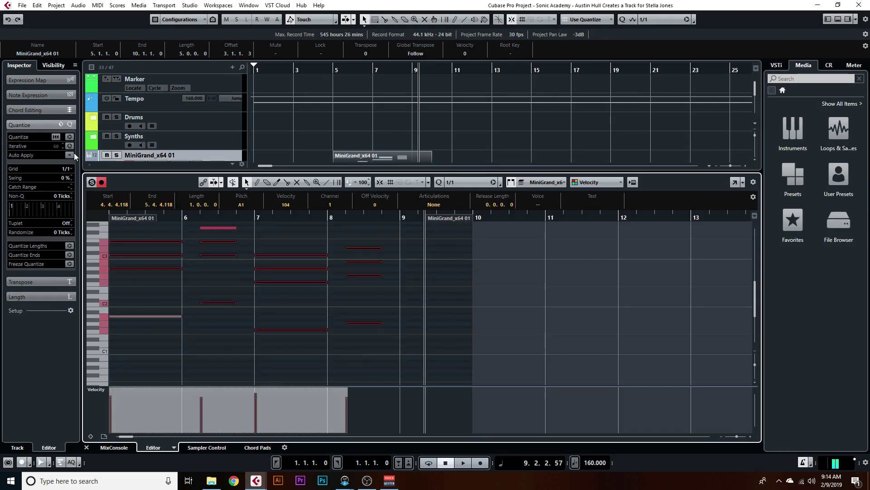
pyautogui.click(70, 137)
pyautogui.hotkey('ctrl', 'z')
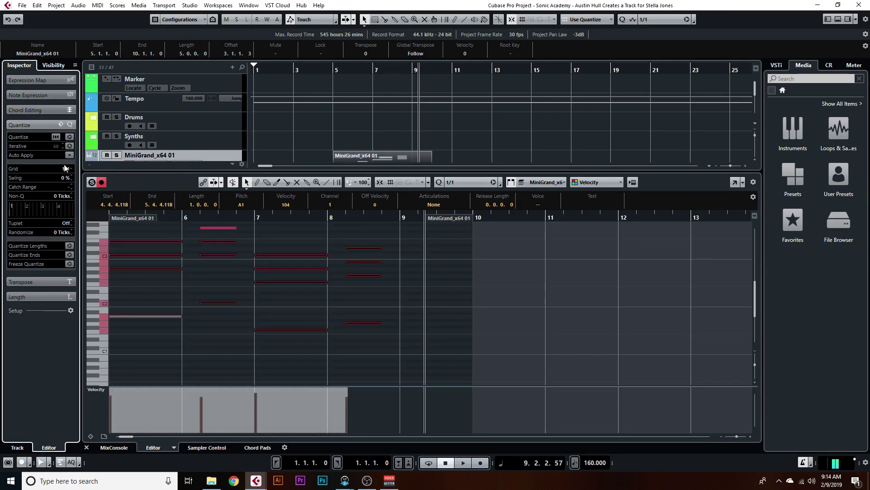
pyautogui.click(66, 170)
pyautogui.click(82, 201)
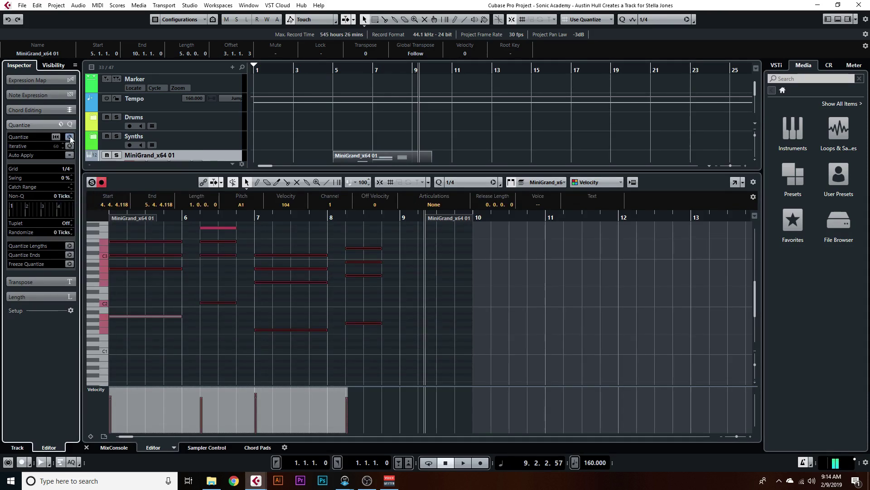
pyautogui.click(838, 19)
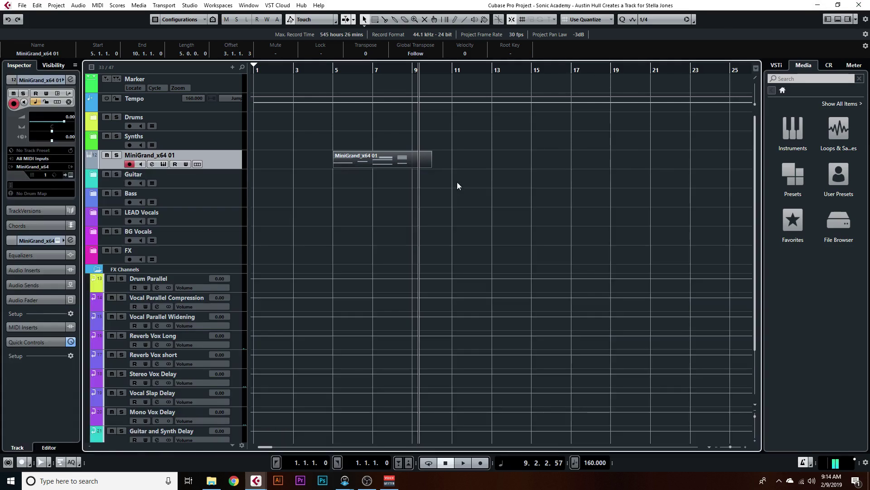
# Trim the part's end to bar 9 and arrange four back-to-back copies of it from bar 1 to bar 17.
pyautogui.moveTo(431, 163)
pyautogui.mouseDown()
pyautogui.moveTo(412, 168)
pyautogui.moveTo(425, 156)
pyautogui.mouseUp()
pyautogui.hotkey('ctrl', 'v')
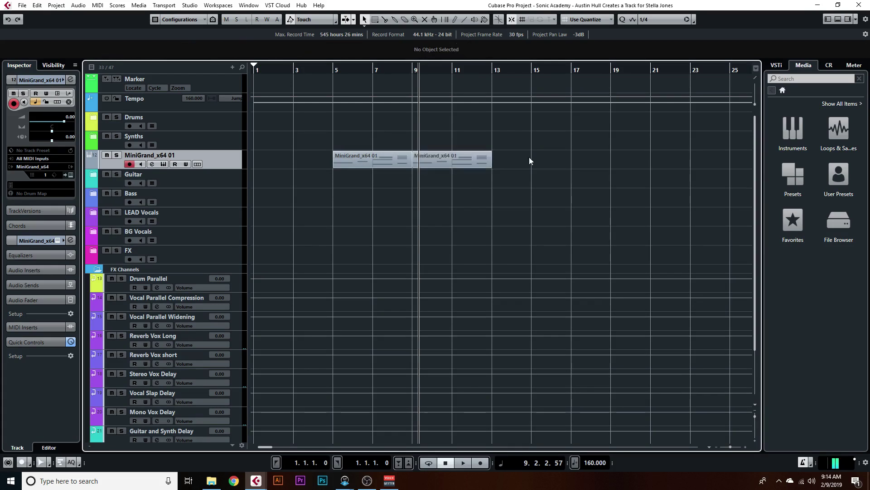
pyautogui.moveTo(349, 164); pyautogui.dragTo(269, 168)
pyautogui.hotkey('ctrl', 'd')
pyautogui.click(436, 161)
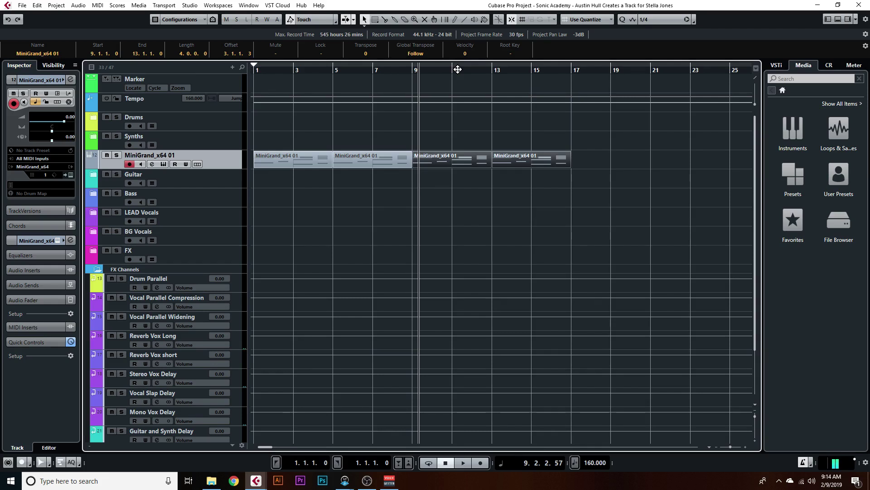
# Play the arranged piano parts from the project start to about bar 9.
pyautogui.moveTo(458, 69); pyautogui.dragTo(180, 125)
pyautogui.press('Home')
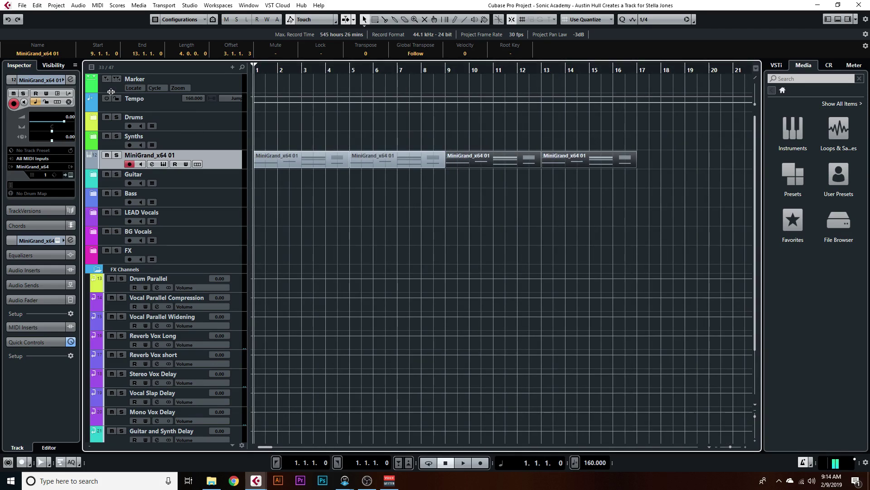
pyautogui.press('space')
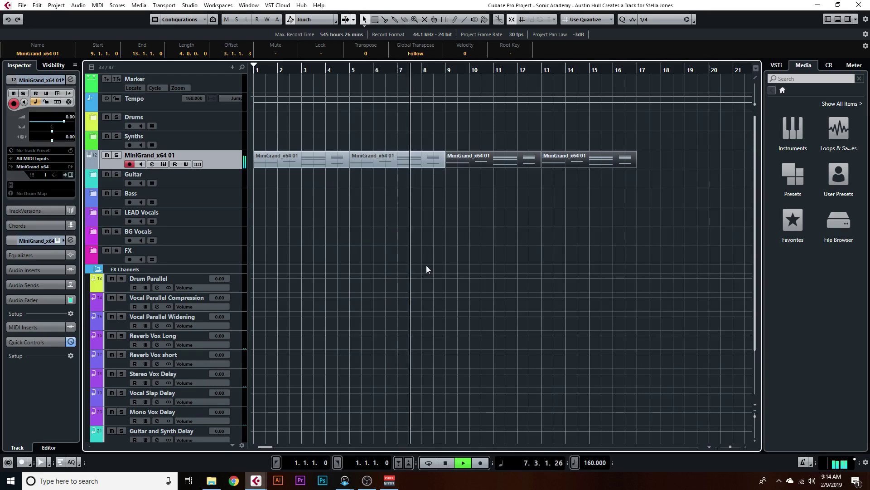
pyautogui.press('space')
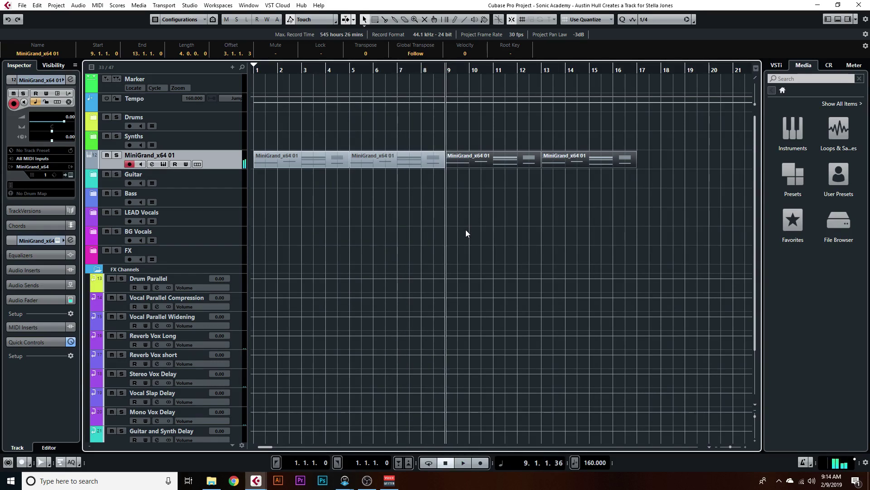